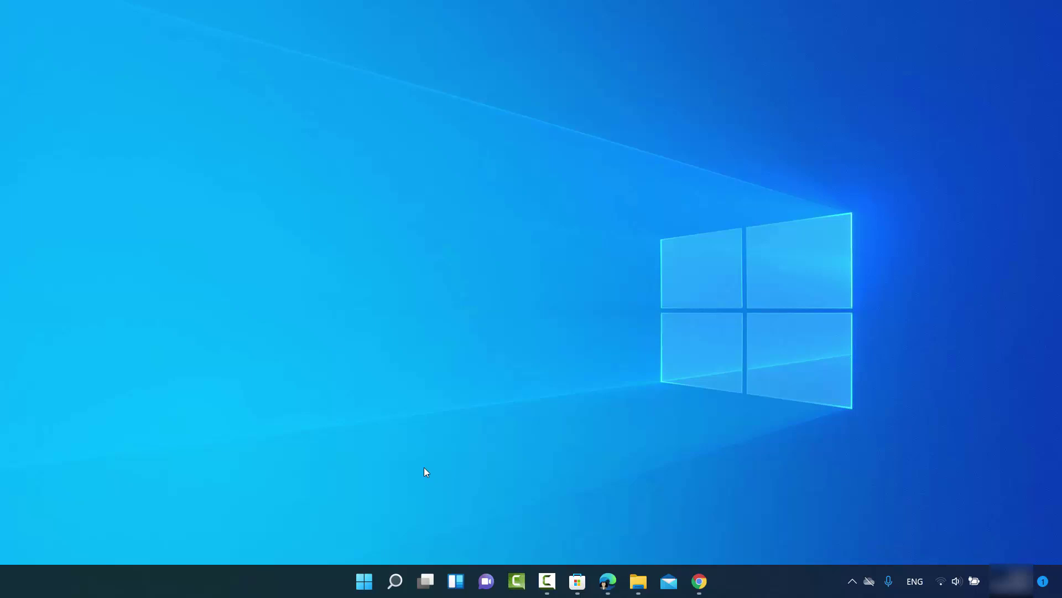
# Search Windows for 'connect', then dismiss the results and return to the desktop.
pyautogui.click(395, 582)
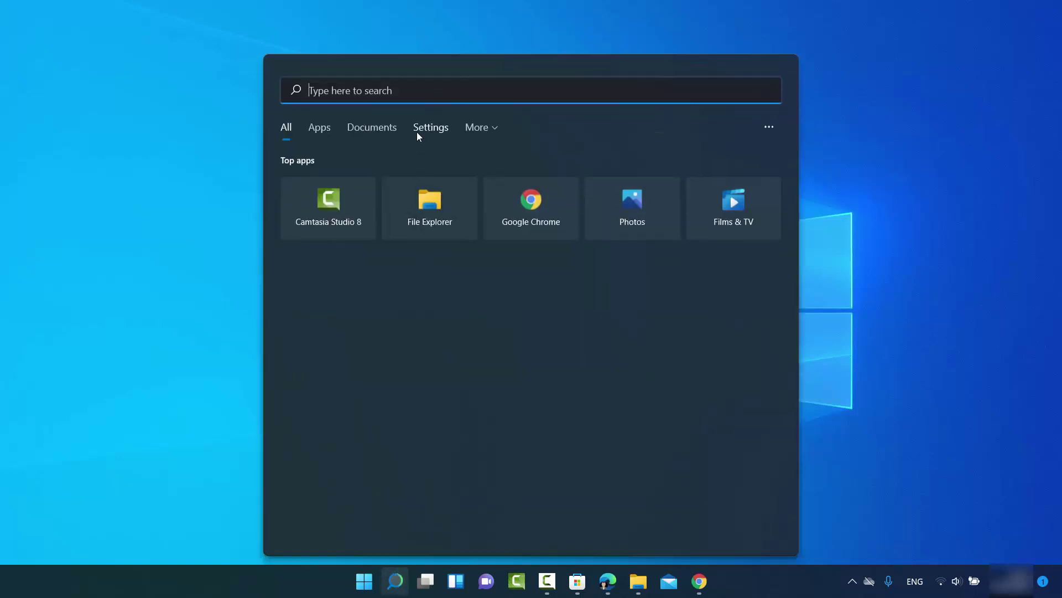
pyautogui.write('co')
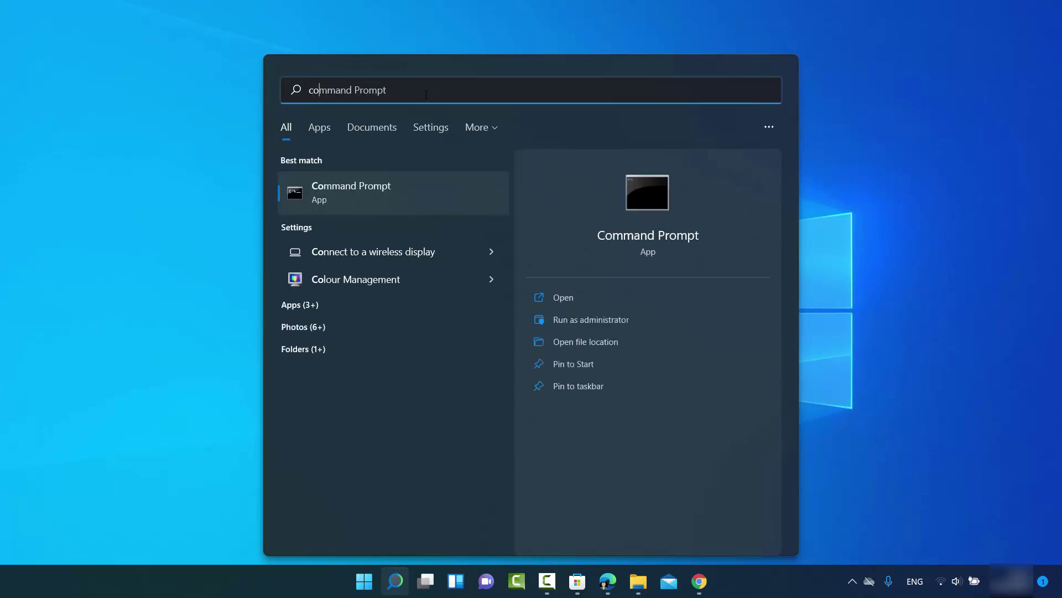
pyautogui.write('nnect')
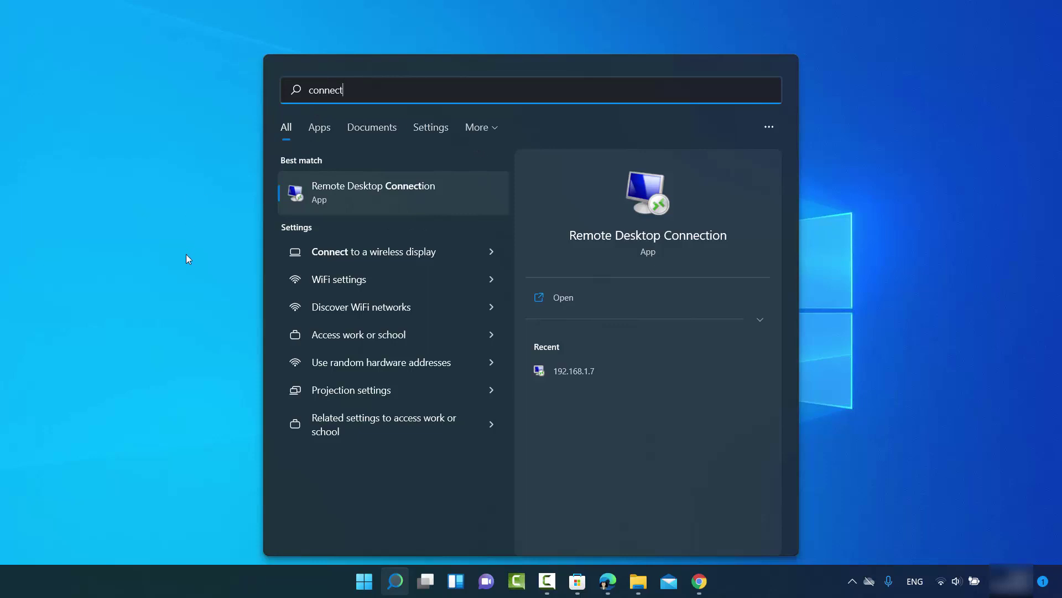
pyautogui.click(211, 242)
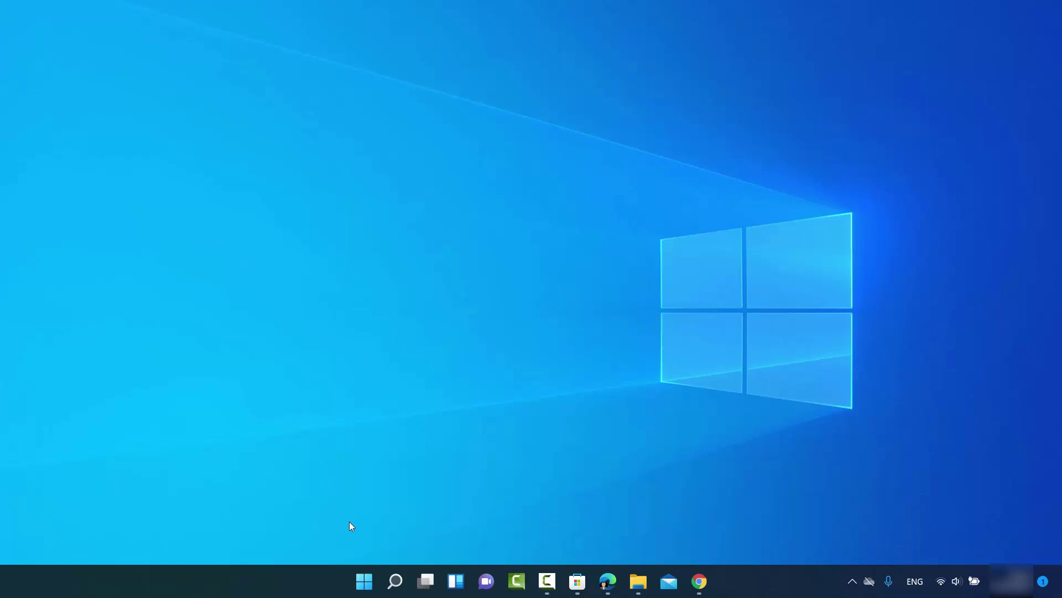
# Launch Settings from the Start quick-link menu, briefly search 'settings', then close the search panel.
pyautogui.rightClick(364, 583)
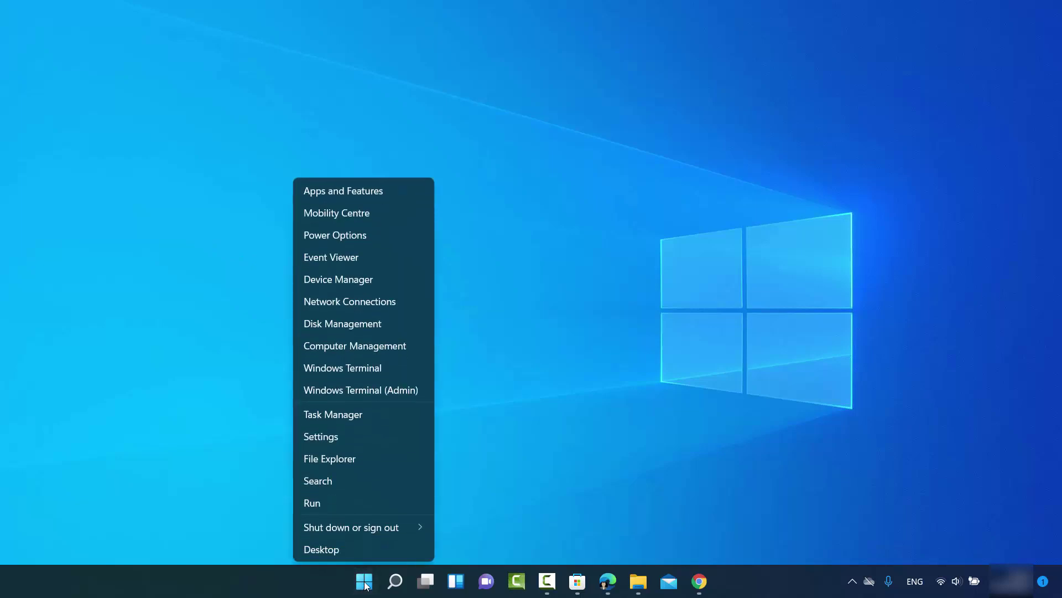
pyautogui.click(332, 442)
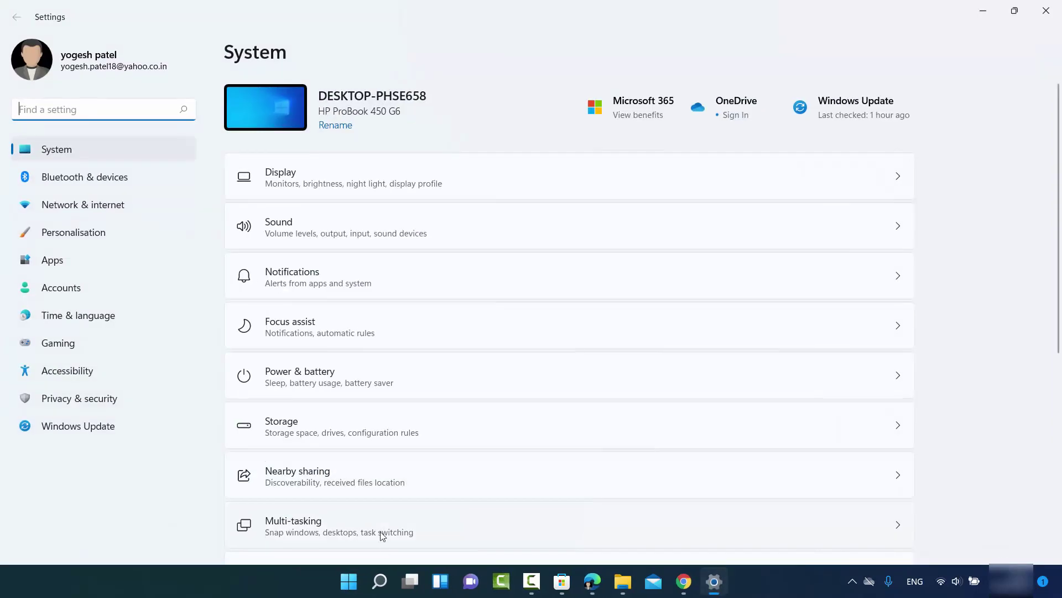
pyautogui.click(382, 580)
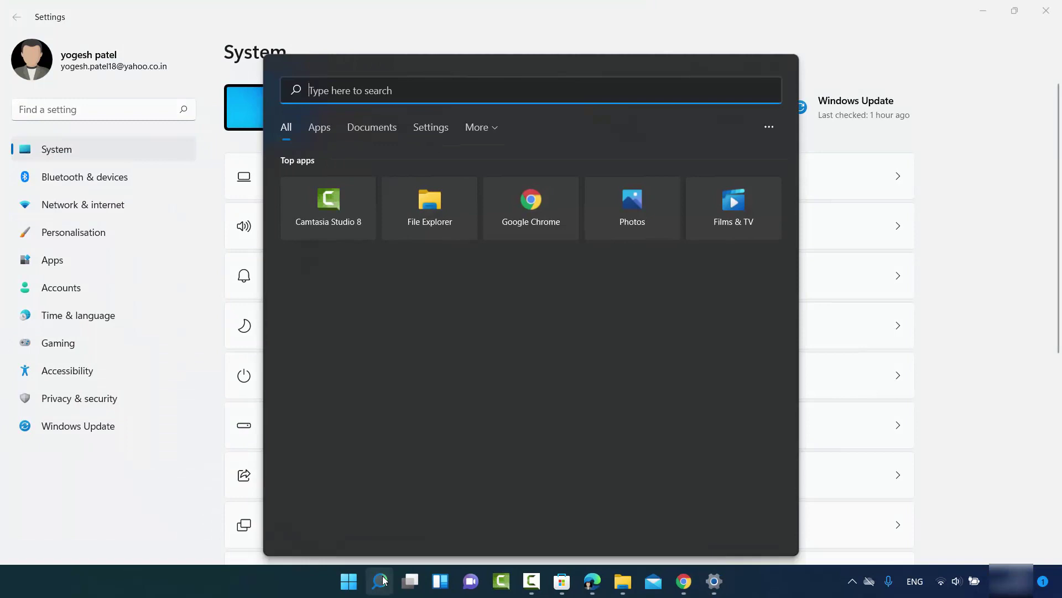
pyautogui.write('settings')
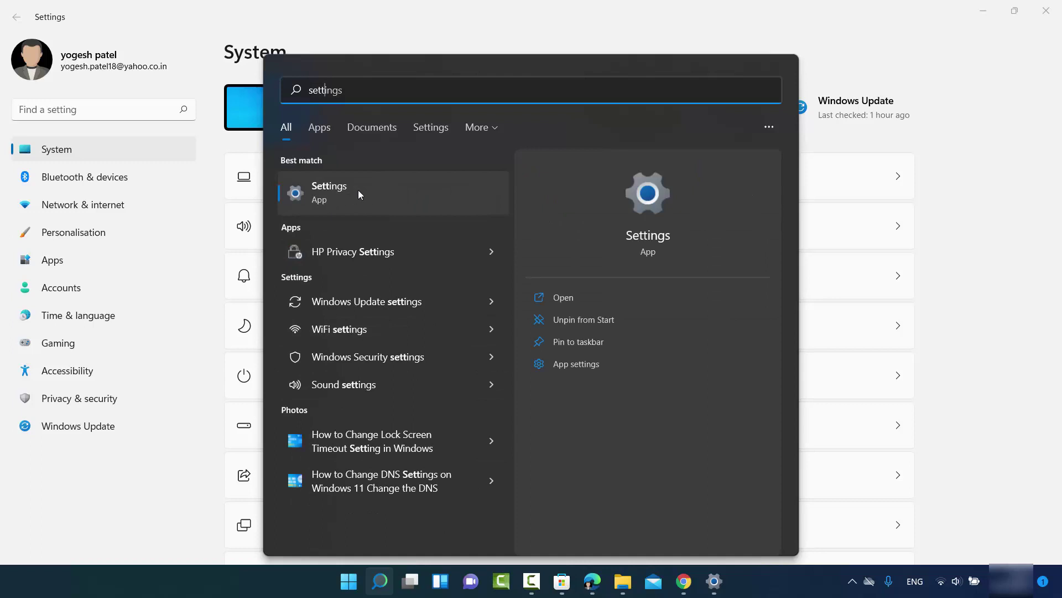
pyautogui.click(1015, 261)
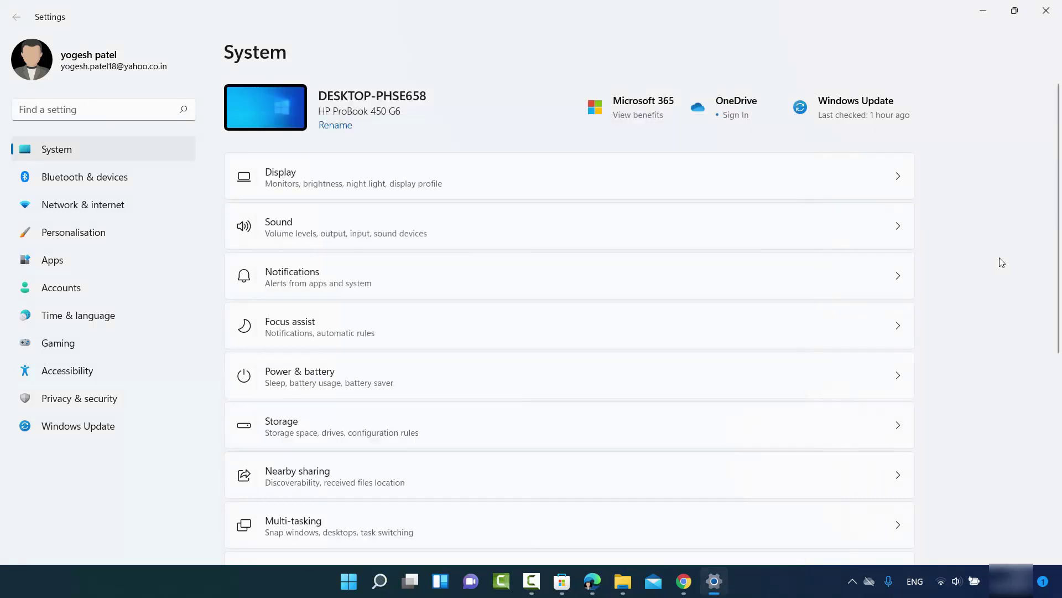
# Go to Apps > Optional features to see the installed features list.
pyautogui.click(56, 262)
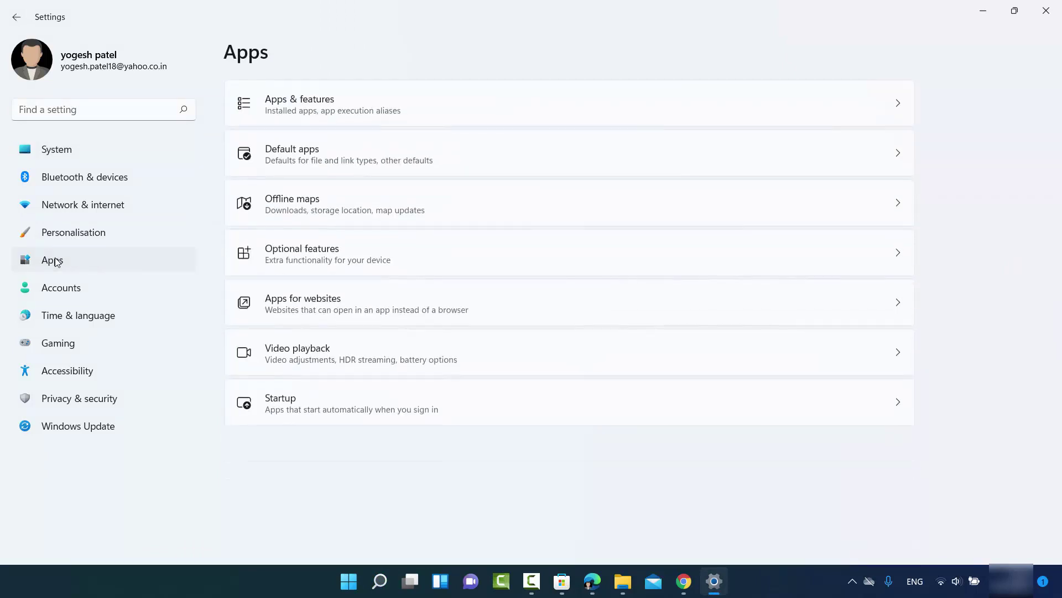
pyautogui.click(294, 261)
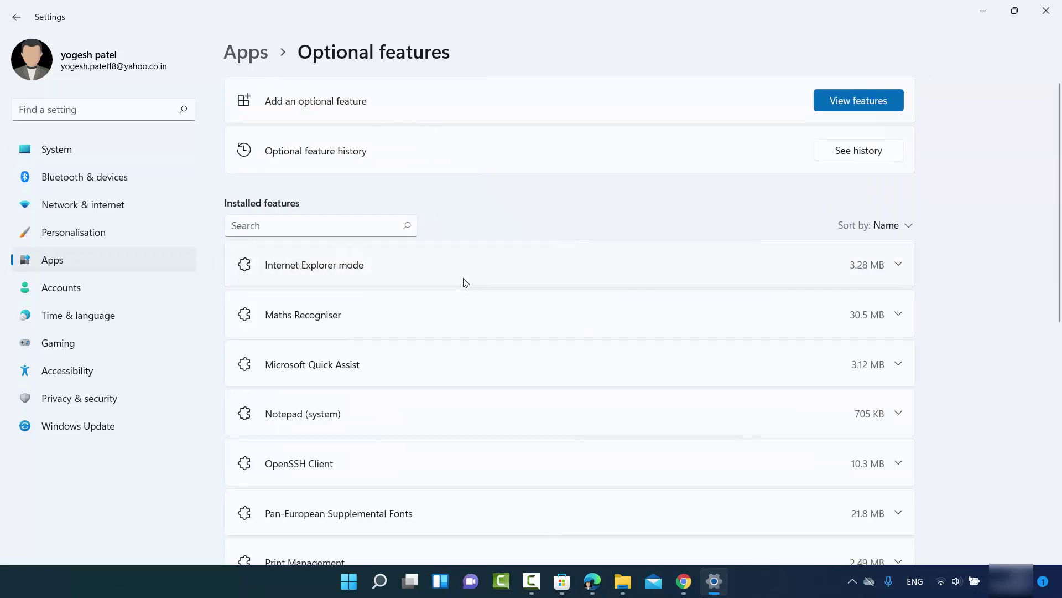
# Search optional features for 'wire', select Wireless Display and install it.
pyautogui.click(840, 101)
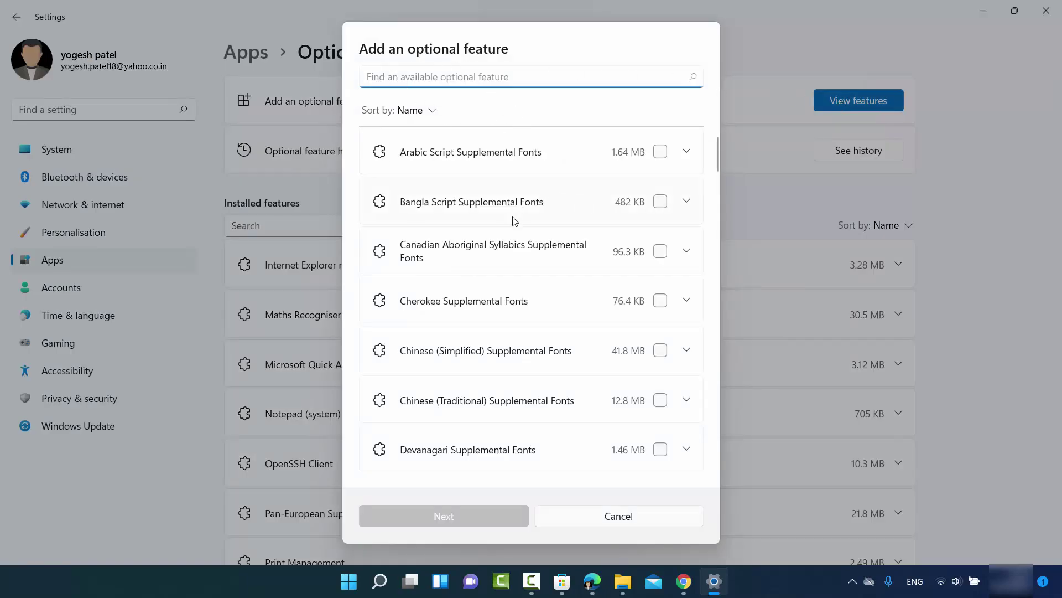
pyautogui.scroll(-5, 426, 249)
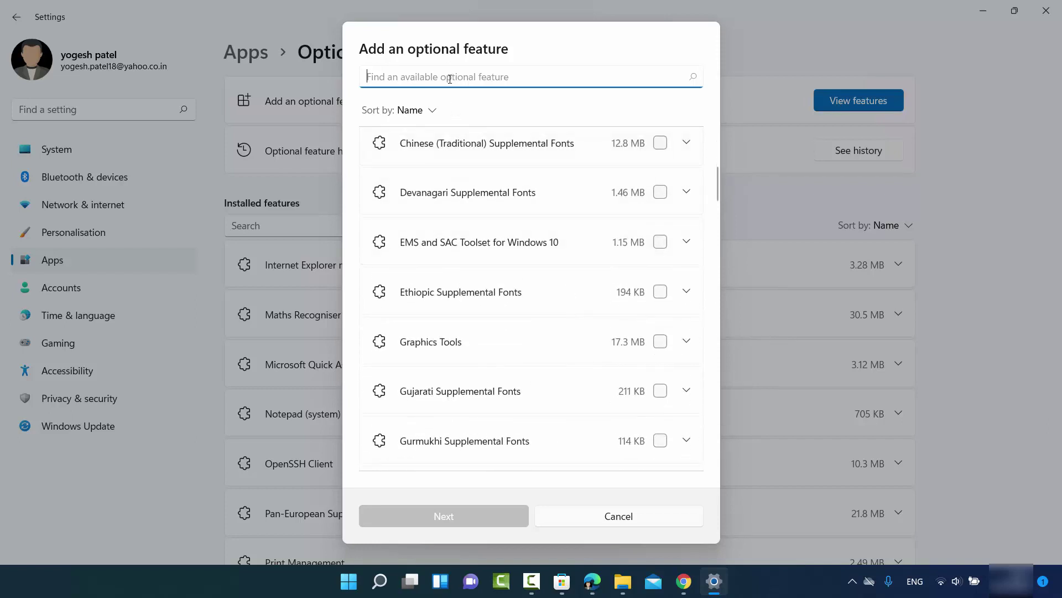
pyautogui.write('w')
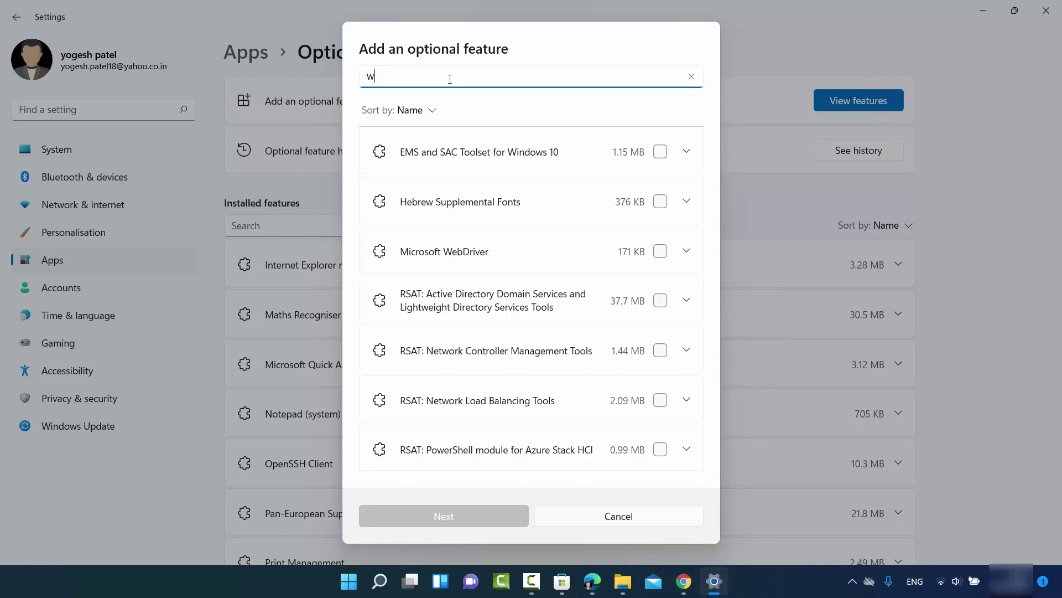
pyautogui.write('i')
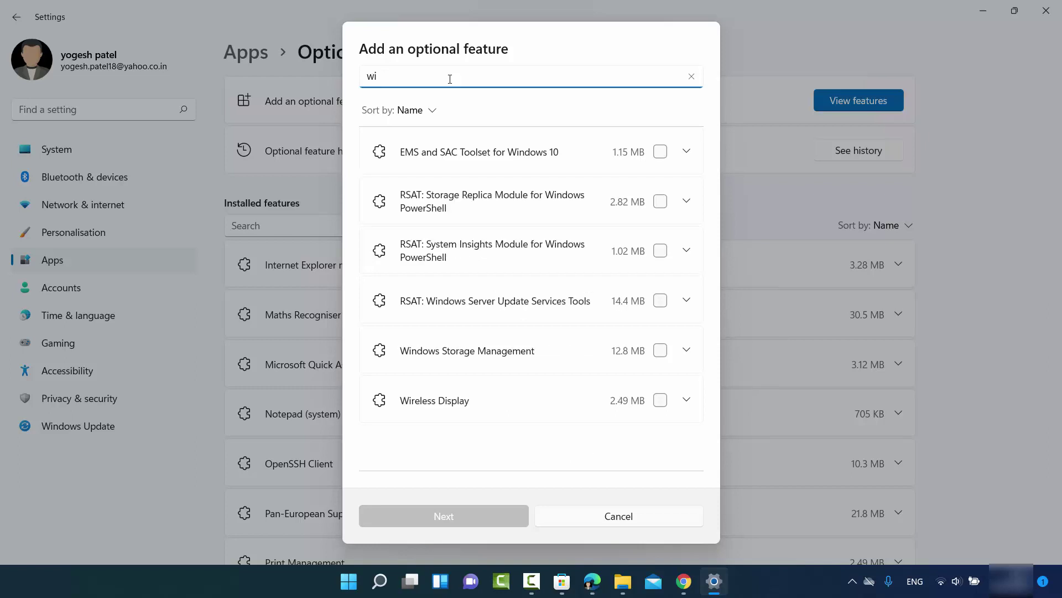
pyautogui.write('re')
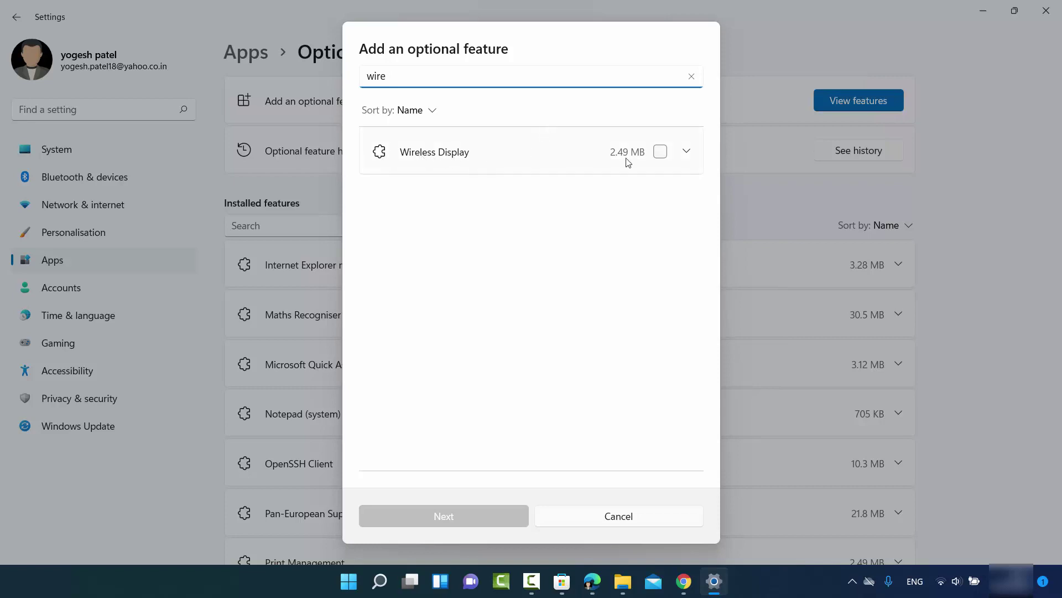
pyautogui.click(661, 155)
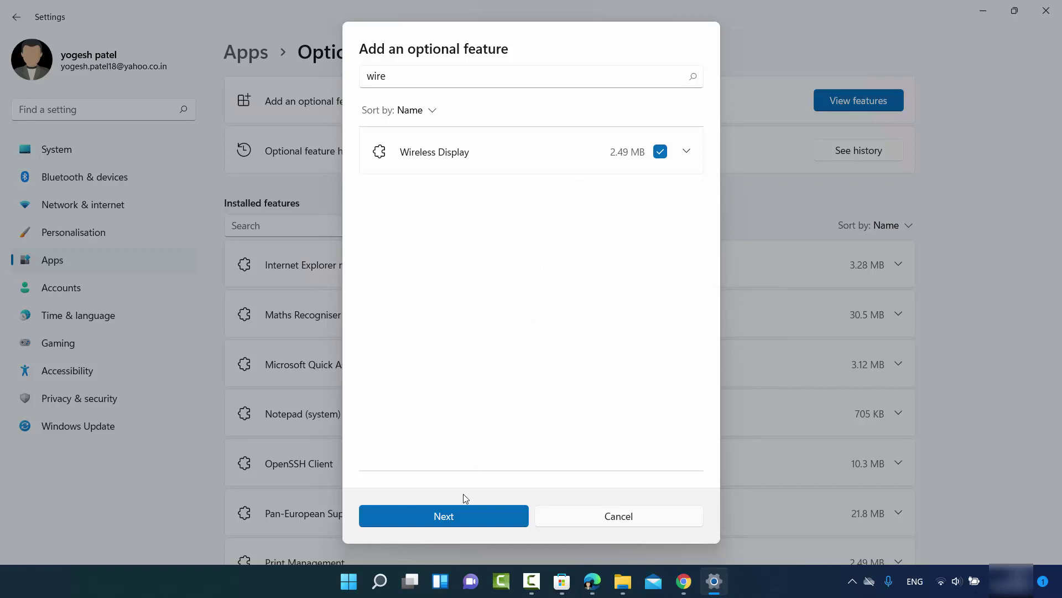
pyautogui.click(465, 515)
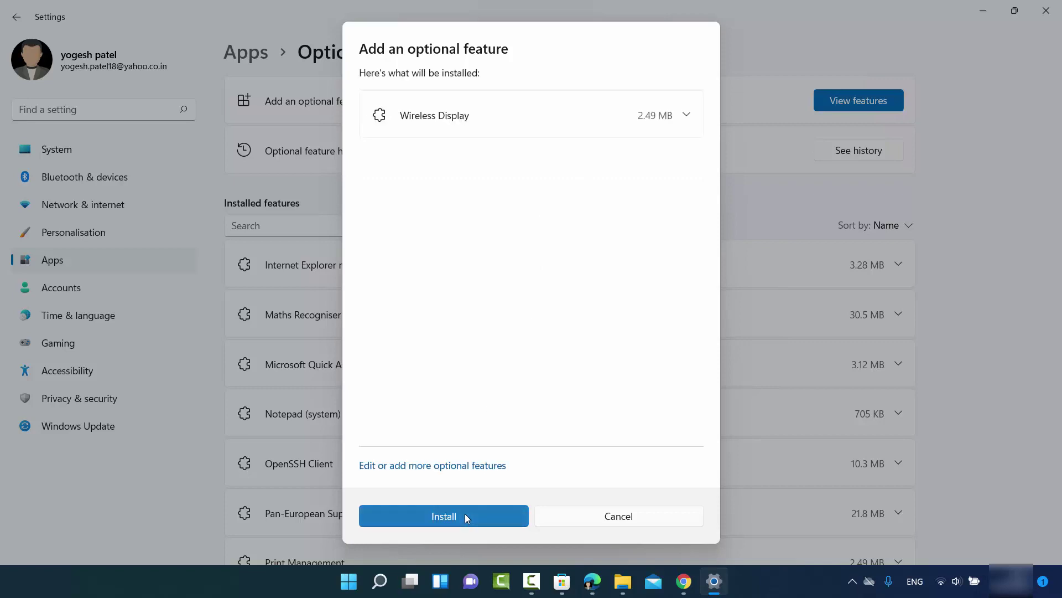
pyautogui.click(465, 515)
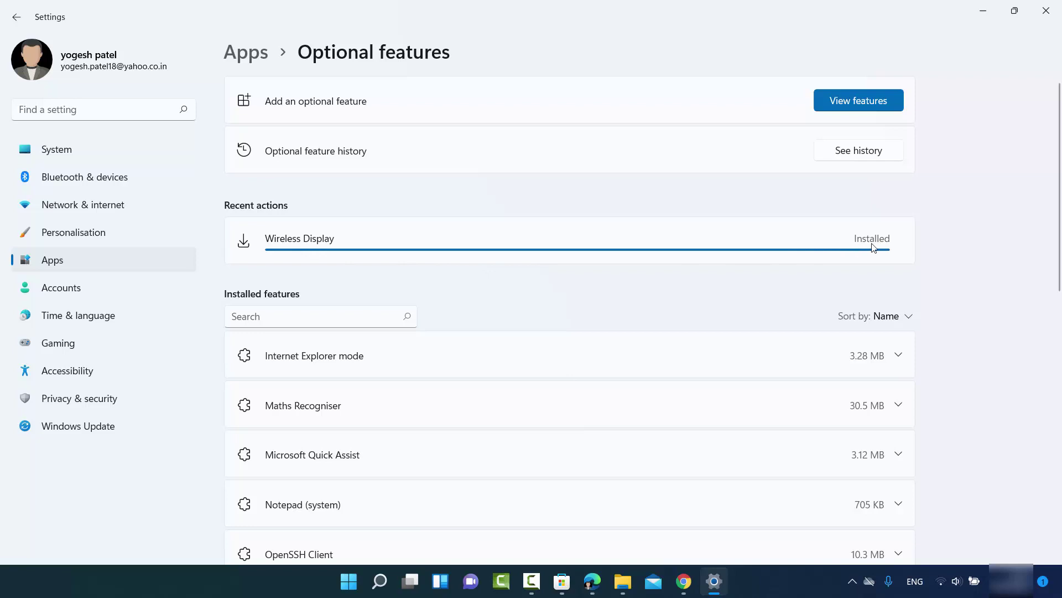
# Check that Wireless Display appears as Installed in the features list, then close Settings.
pyautogui.scroll(-8, 599, 310)
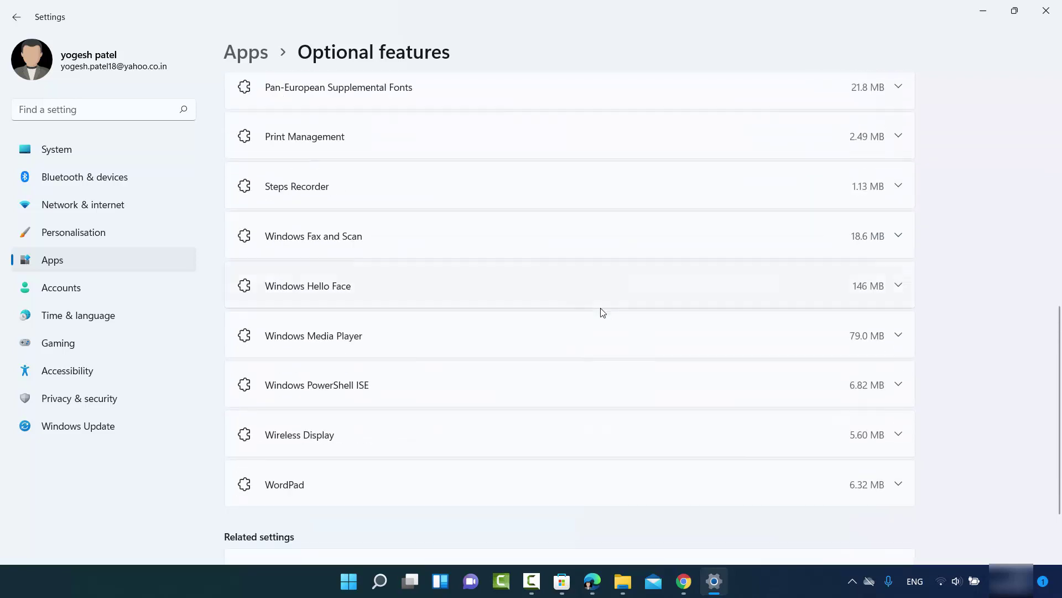
pyautogui.scroll(-2, 603, 313)
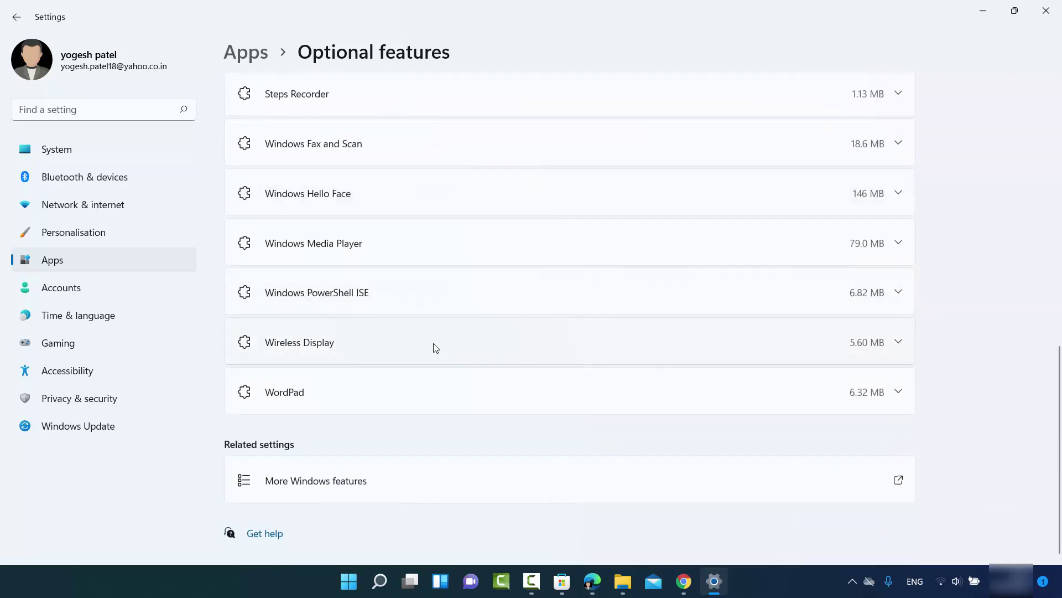
pyautogui.scroll(7, 481, 344)
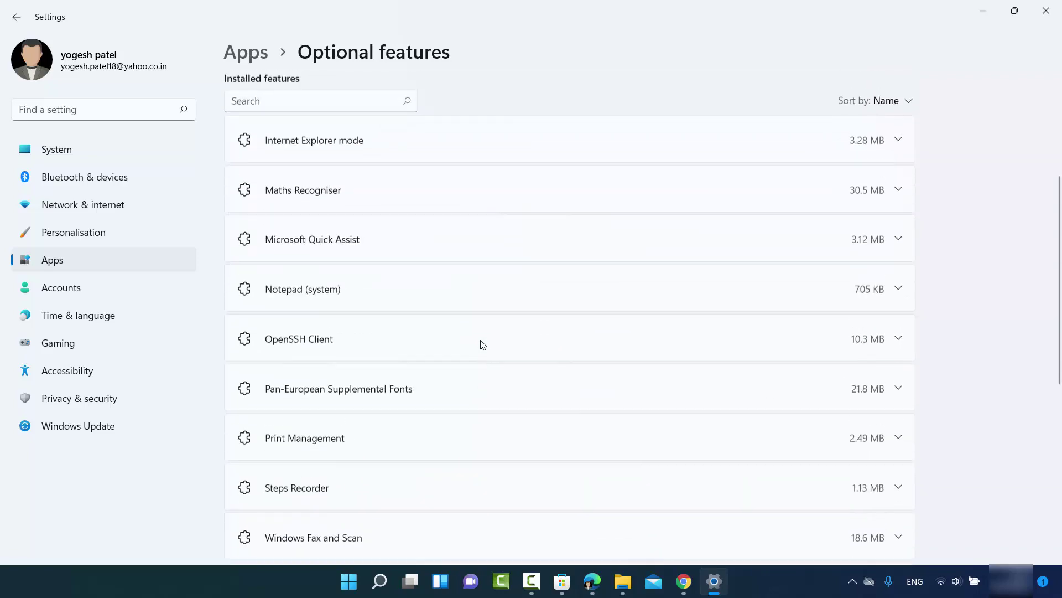
pyautogui.scroll(3, 482, 343)
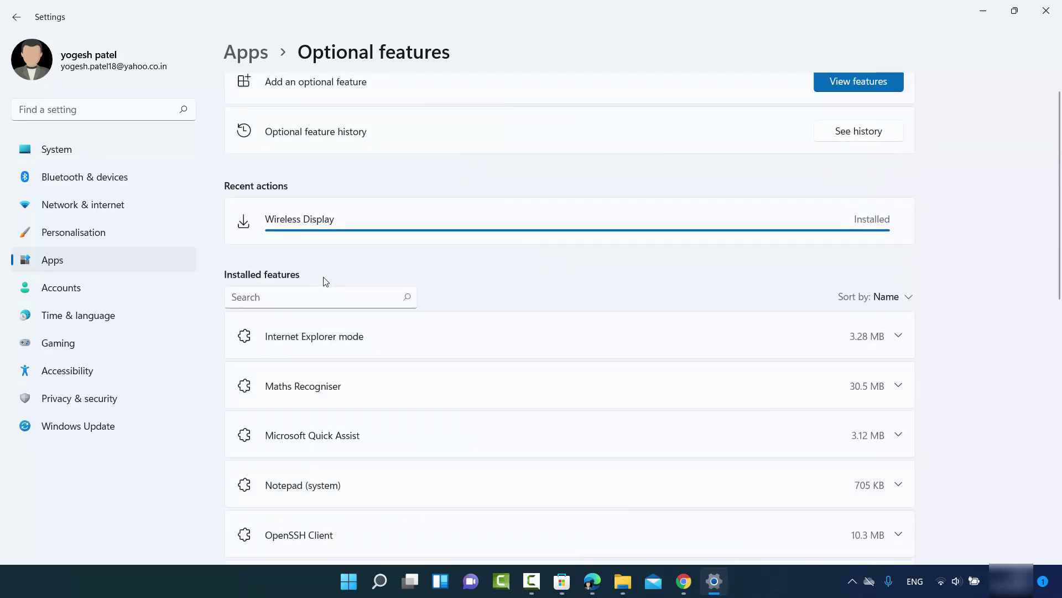
pyautogui.scroll(-10, 363, 293)
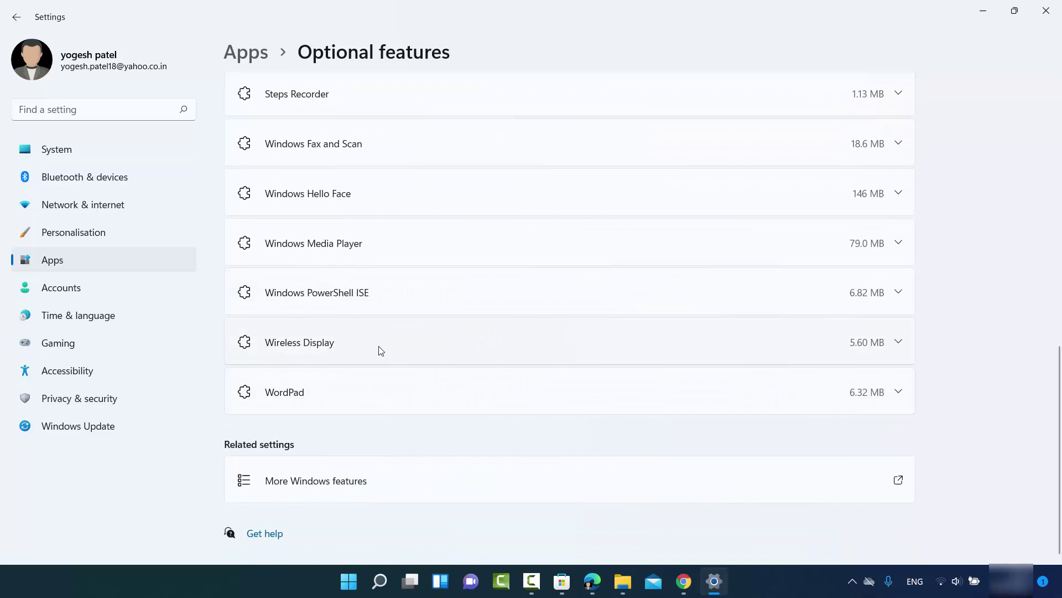
pyautogui.scroll(10, 354, 350)
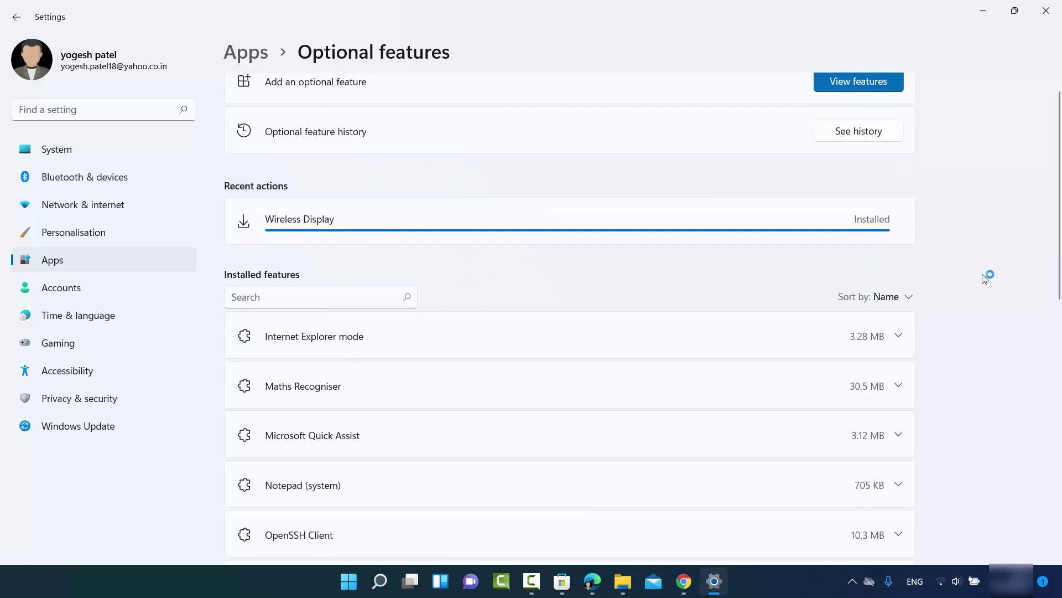
pyautogui.click(1045, 13)
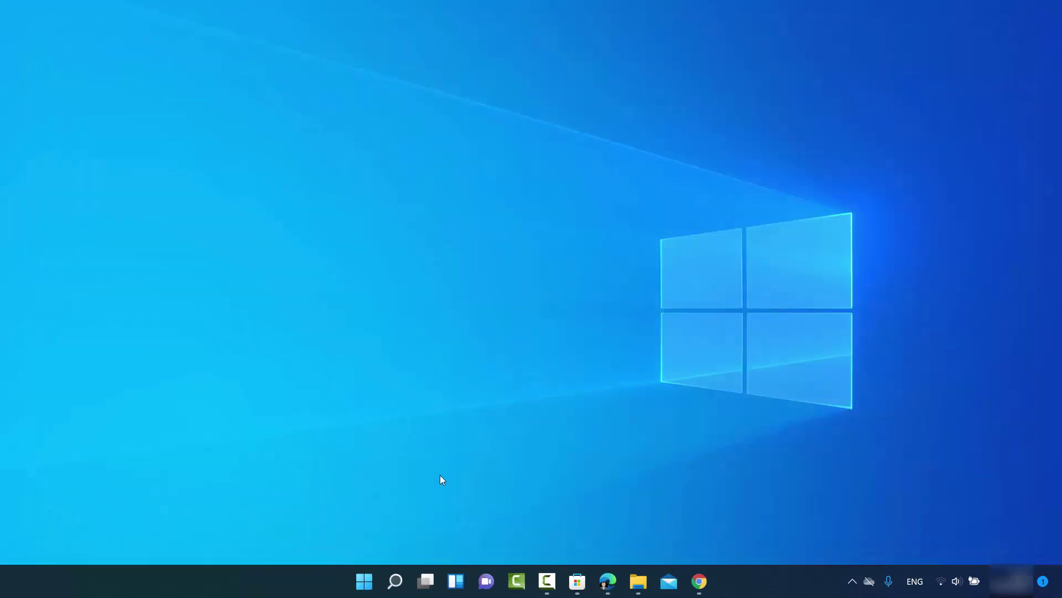
# Search Windows for 'connect' and open the Connect app from the results.
pyautogui.press('super+s')
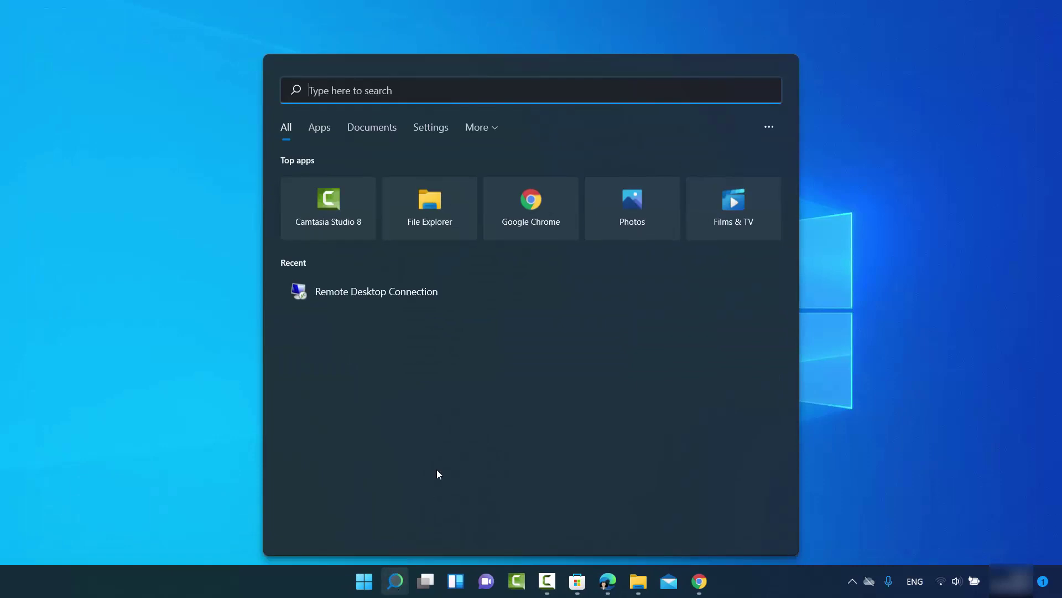
pyautogui.write('calculator')
pyautogui.press('BackSpace')
pyautogui.press('BackSpace')
pyautogui.press('BackSpace')
pyautogui.press('BackSpace')
pyautogui.press('BackSpace')
pyautogui.press('BackSpace')
pyautogui.press('BackSpace')
pyautogui.press('BackSpace')
pyautogui.press('BackSpace')
pyautogui.press('BackSpace')
pyautogui.write('con')
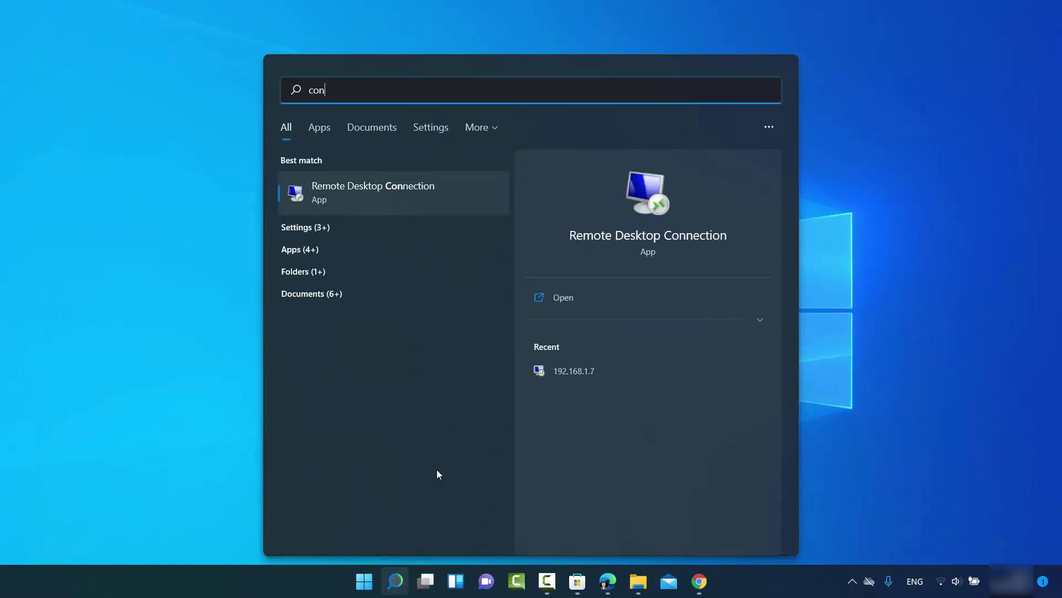
pyautogui.write('nect')
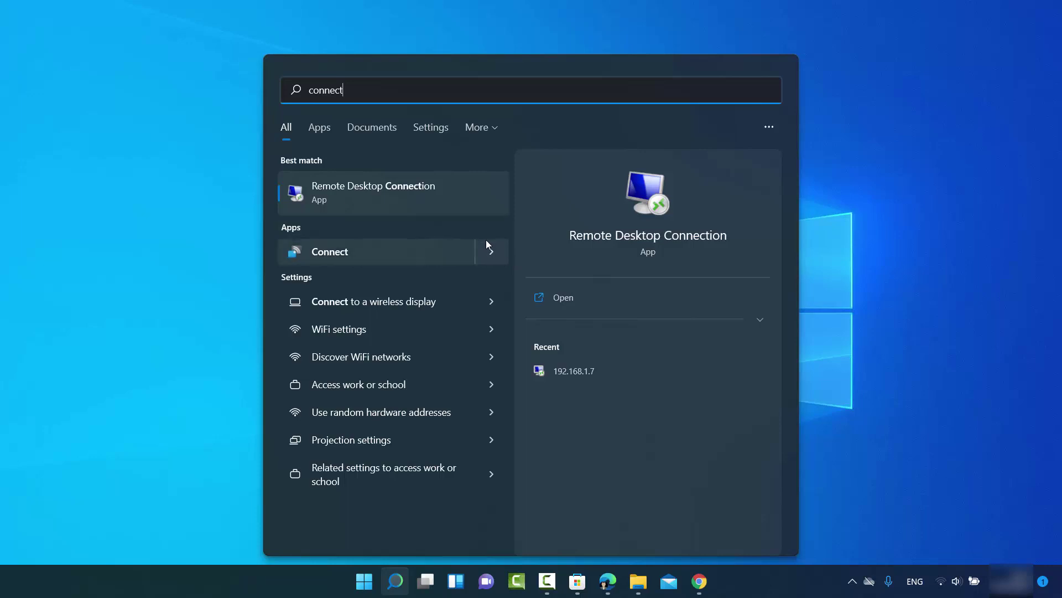
pyautogui.click(492, 256)
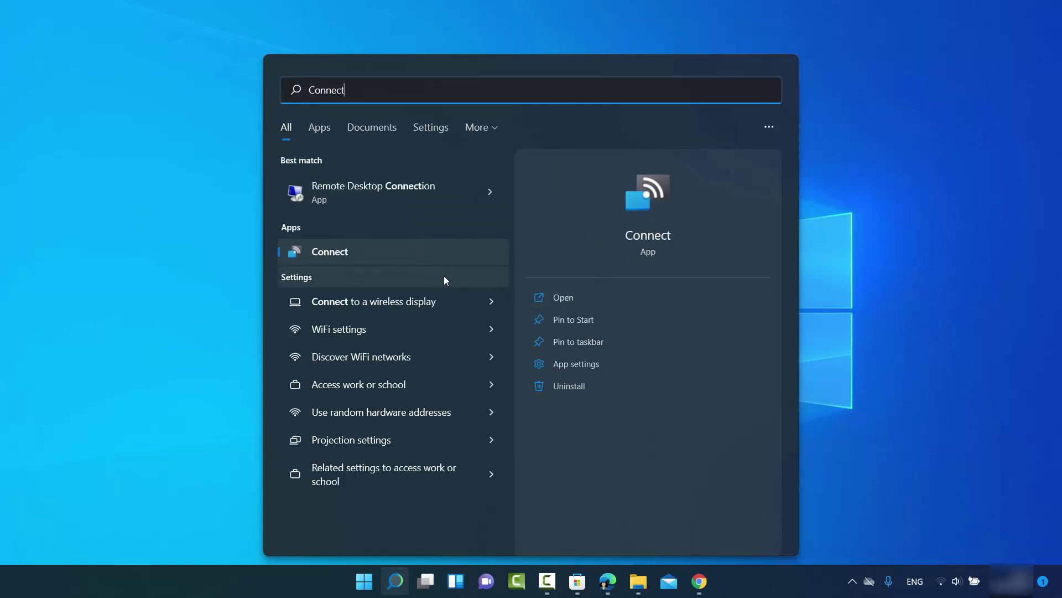
pyautogui.click(391, 258)
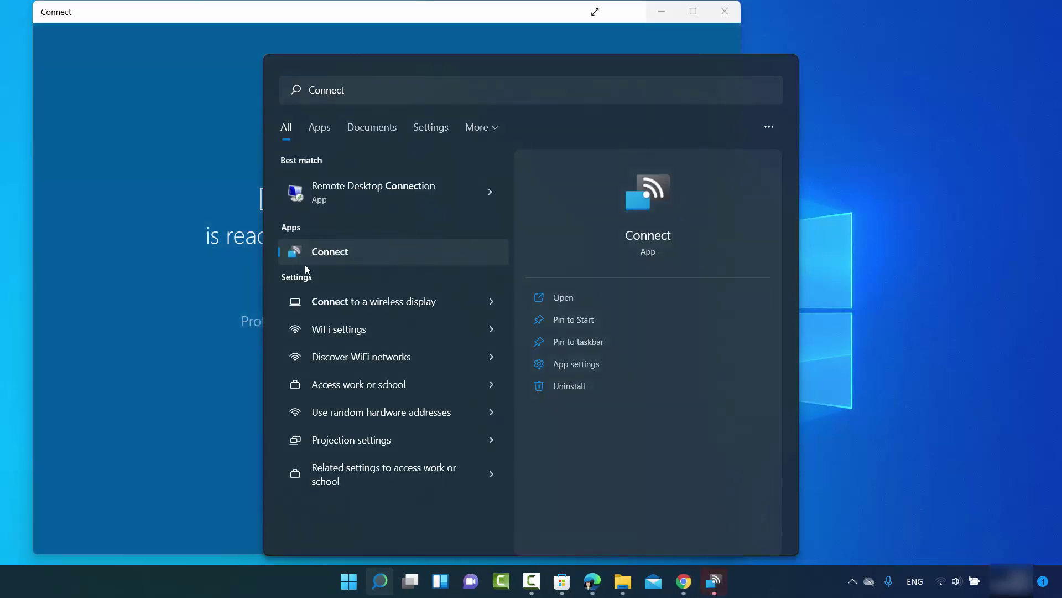
# Dismiss the search panel and drag the Connect window toward the screen centre.
pyautogui.click(609, 31)
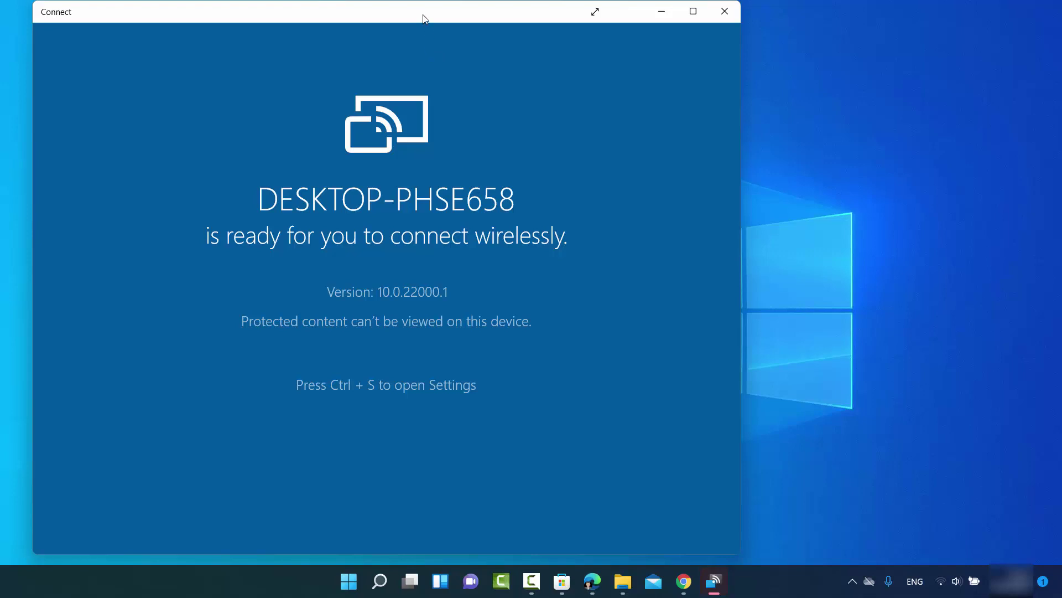
pyautogui.moveTo(422, 15); pyautogui.dragTo(521, 16)
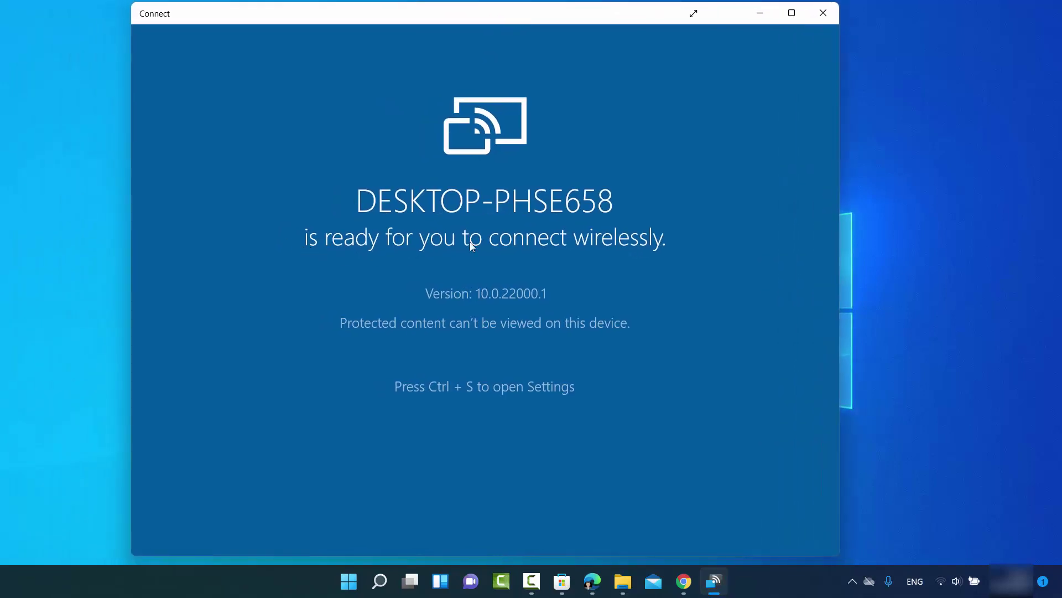